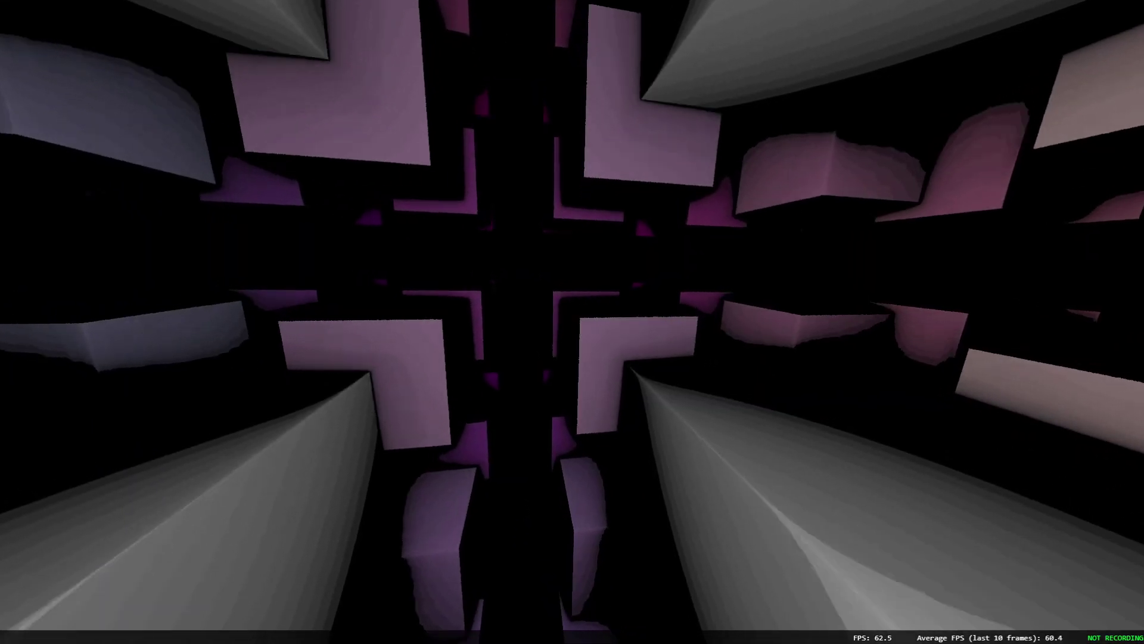
# Raise the Raymarching Steps setting slightly and fly through the default scene to inspect the added detail
pyautogui.press('w')
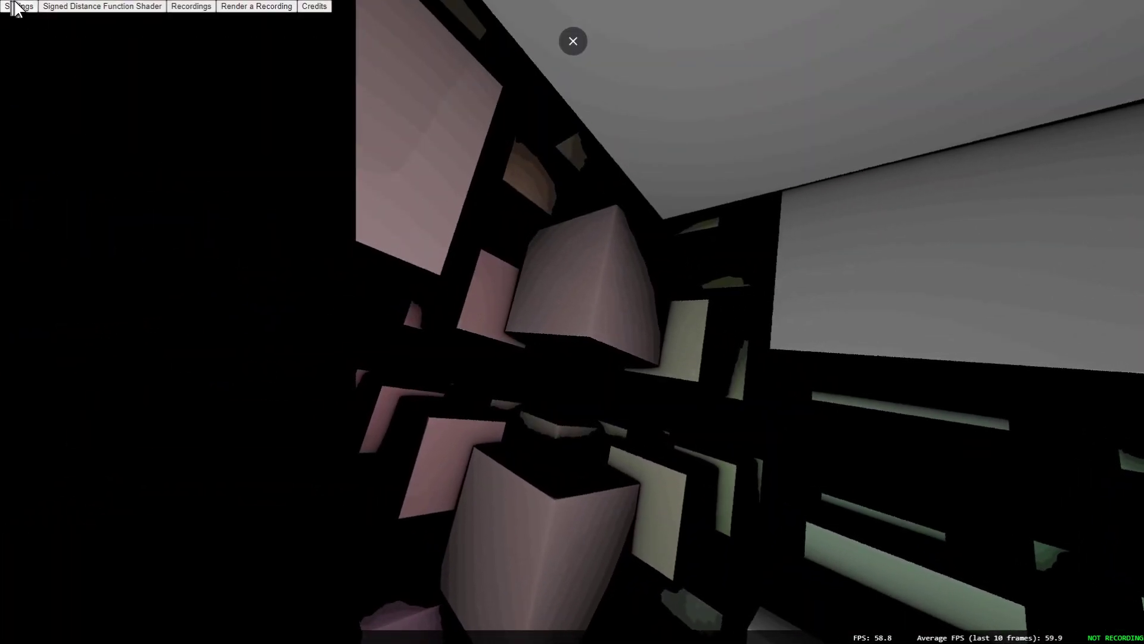
pyautogui.click(17, 6)
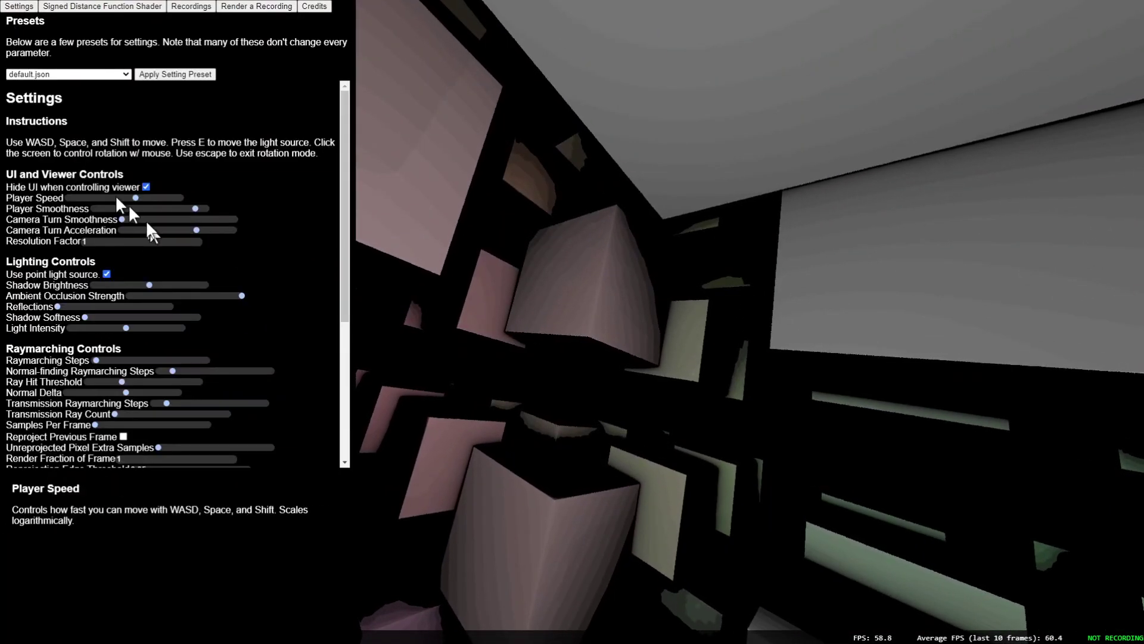
pyautogui.click(104, 359)
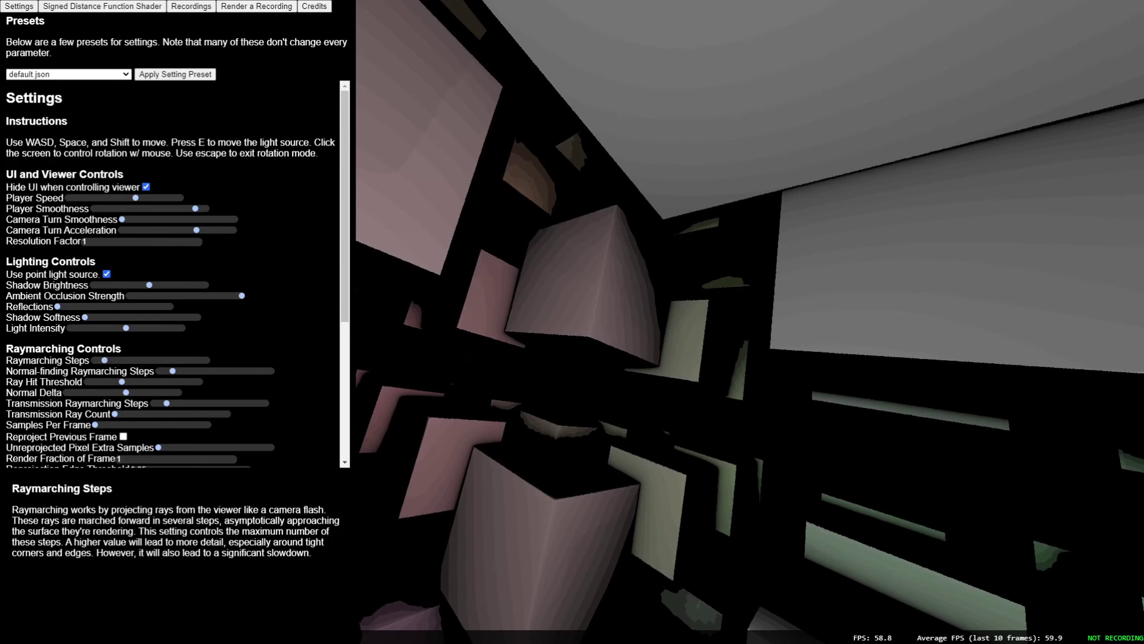
pyautogui.click(467, 358)
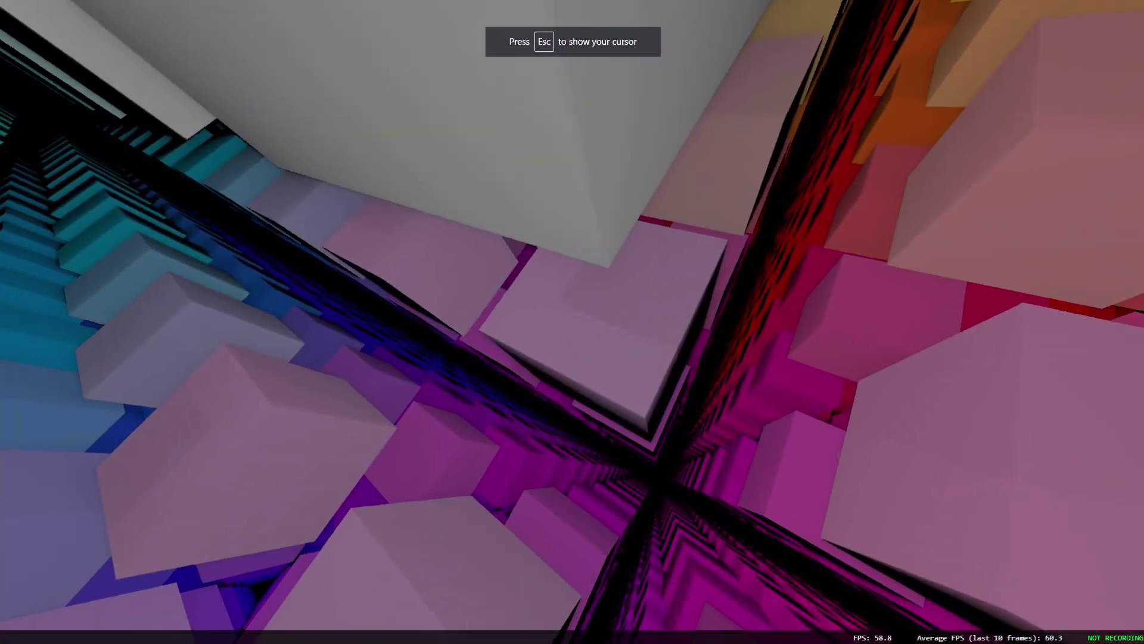
pyautogui.press('w')
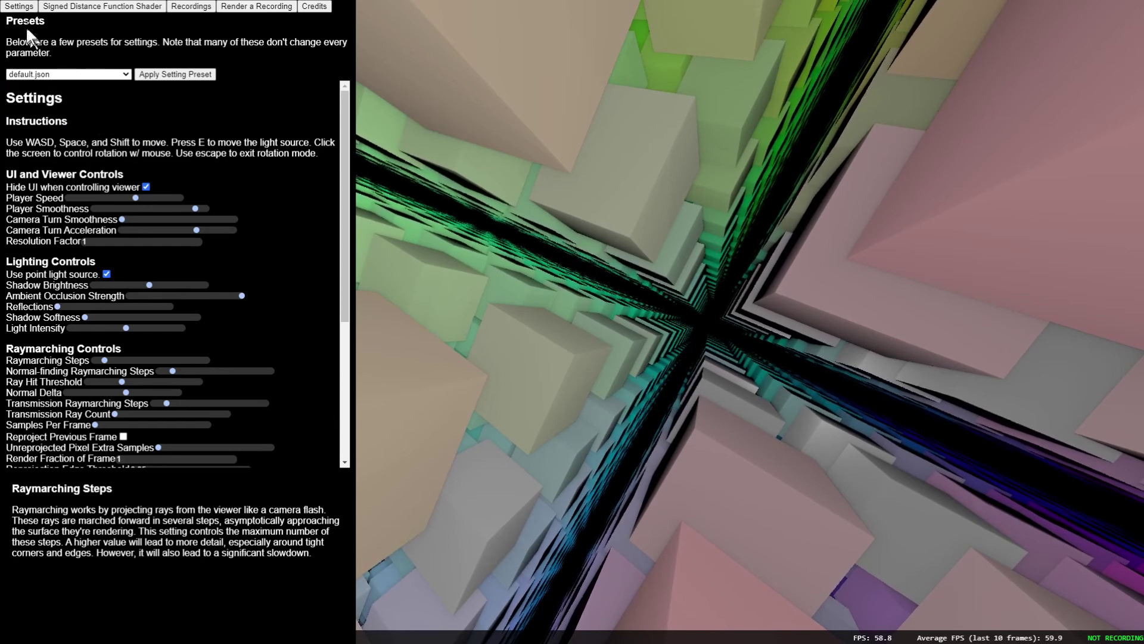
# Apply the realtime-global-illumination.json settings preset
pyautogui.click(75, 77)
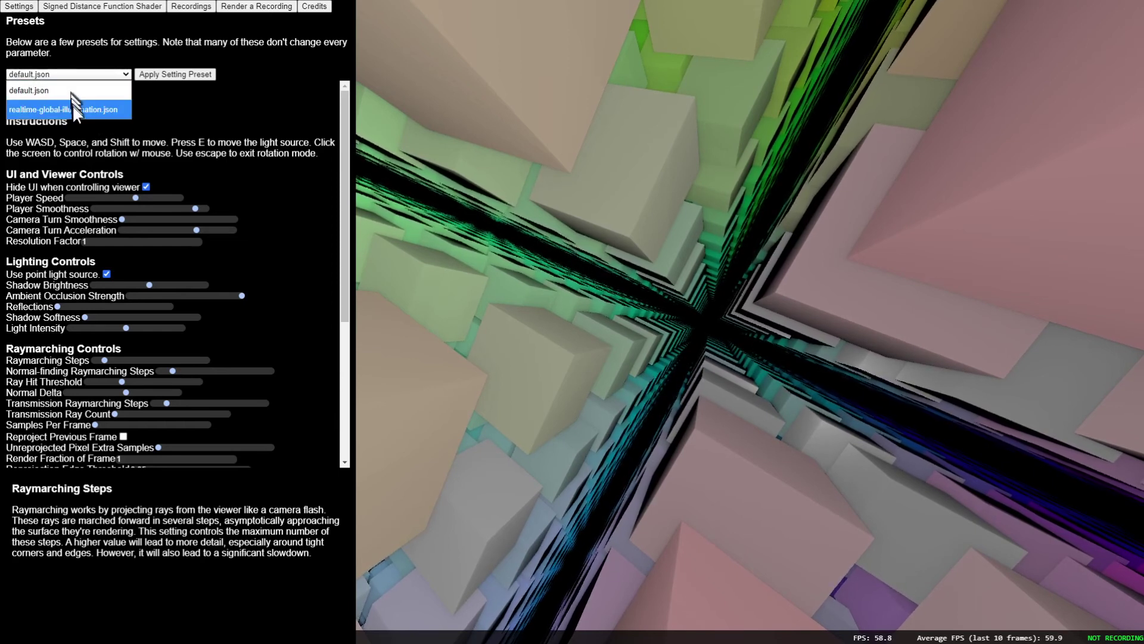
pyautogui.click(73, 104)
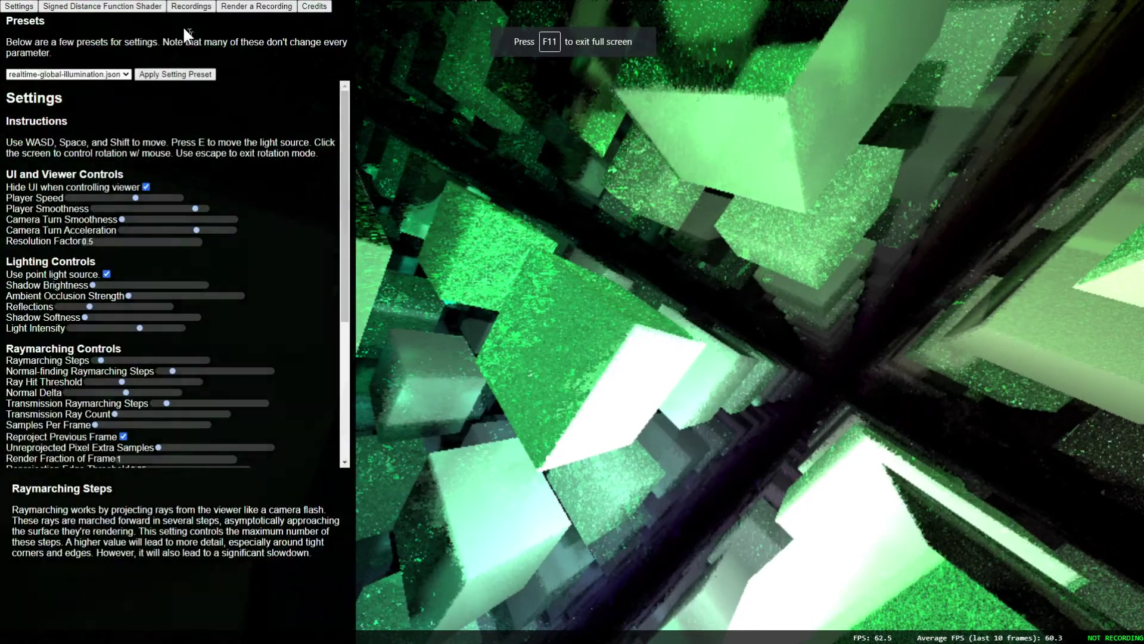
# Load a fractal shader in place of default.glsl as the signed distance function and fly toward the fractal
pyautogui.click(154, 7)
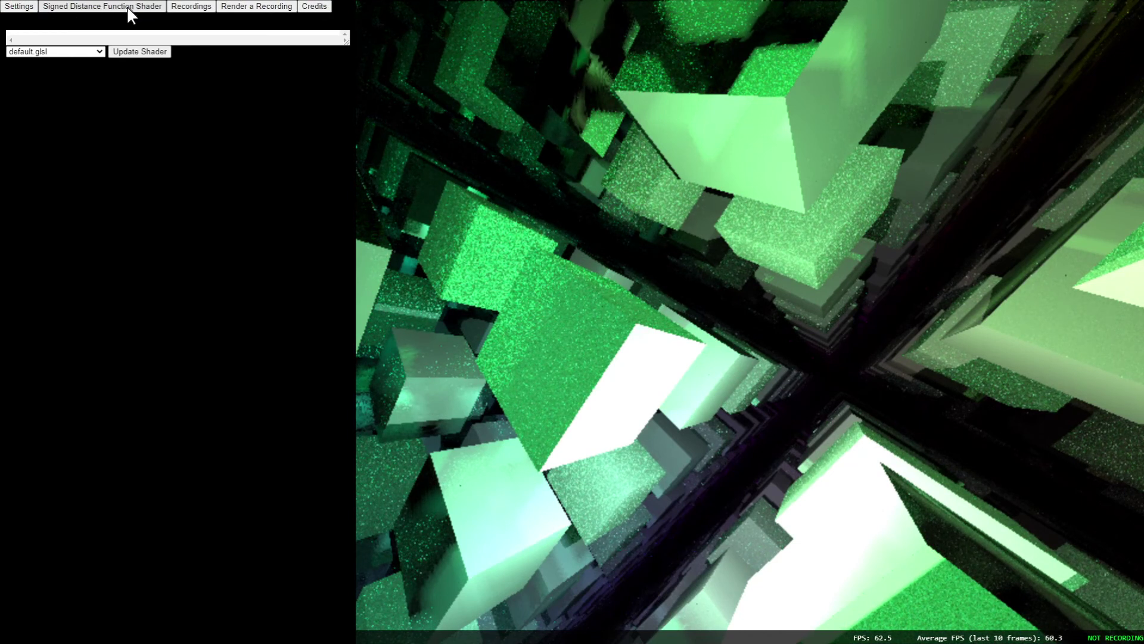
pyautogui.click(67, 53)
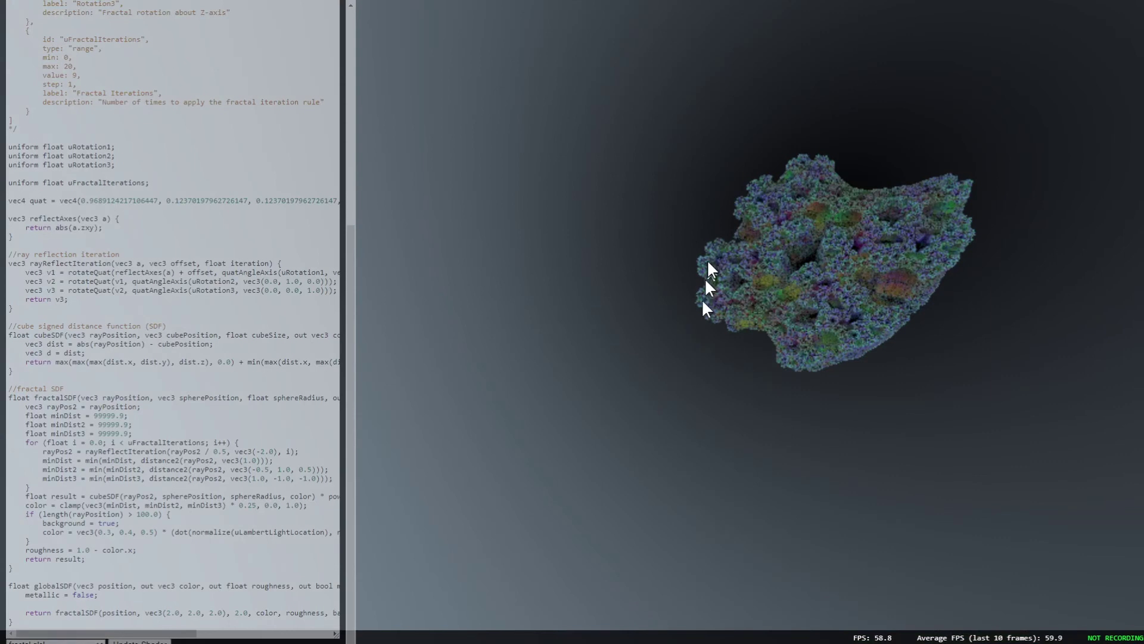
pyautogui.click(703, 302)
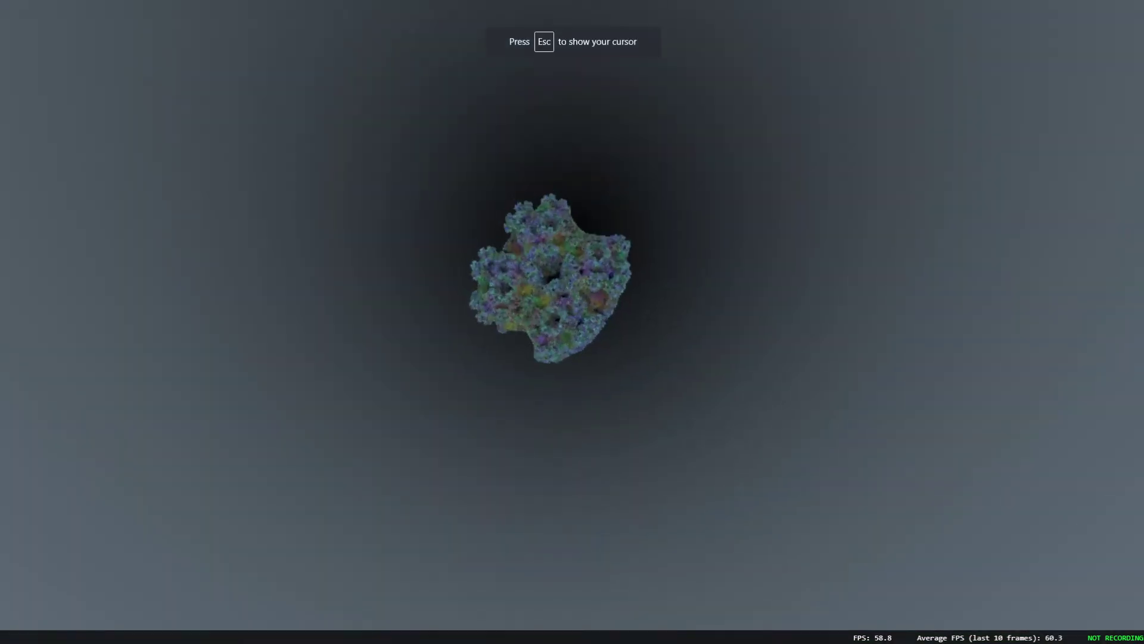
pyautogui.press('w')
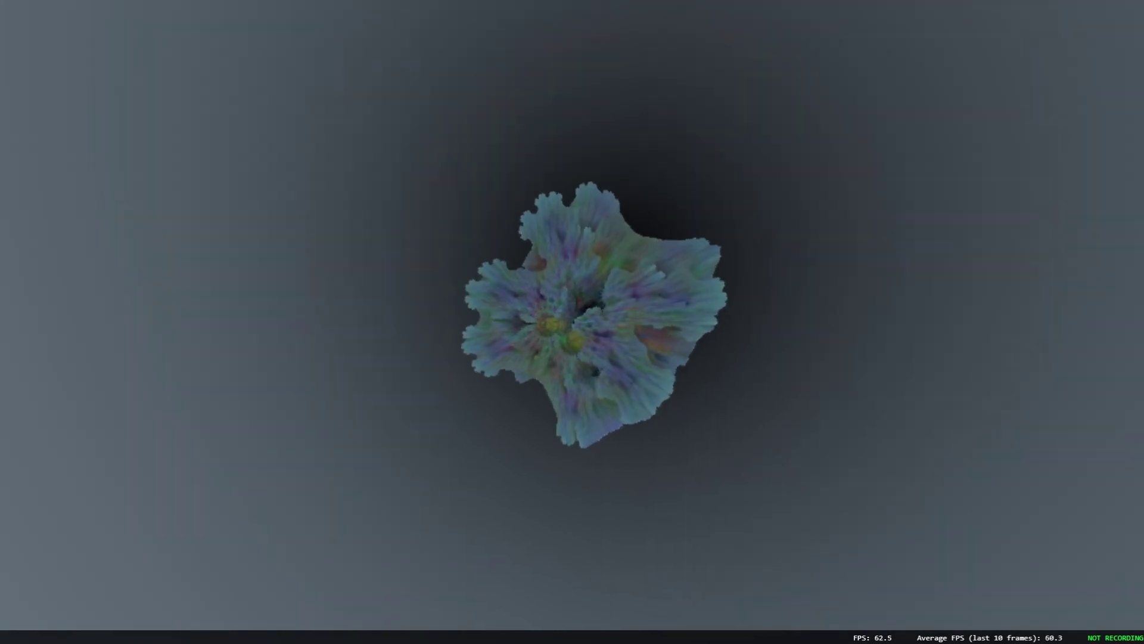
pyautogui.press('Escape')
# Increase the Player Speed slightly, testing a higher speed by flying up to the fractal
pyautogui.scroll(5, 75, 115)
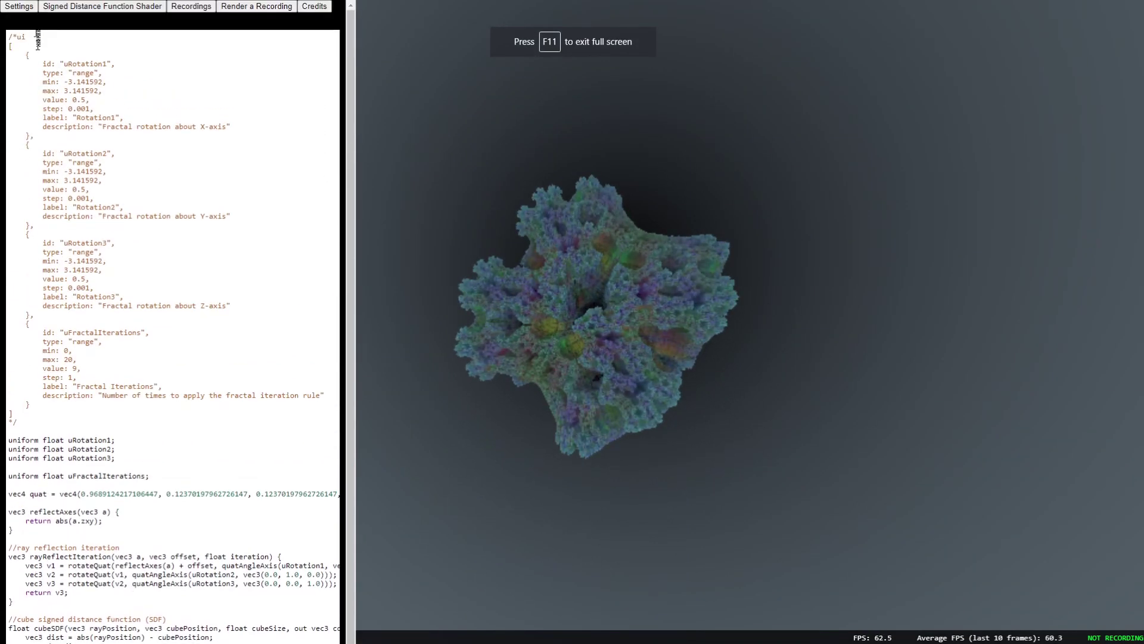
pyautogui.click(20, 7)
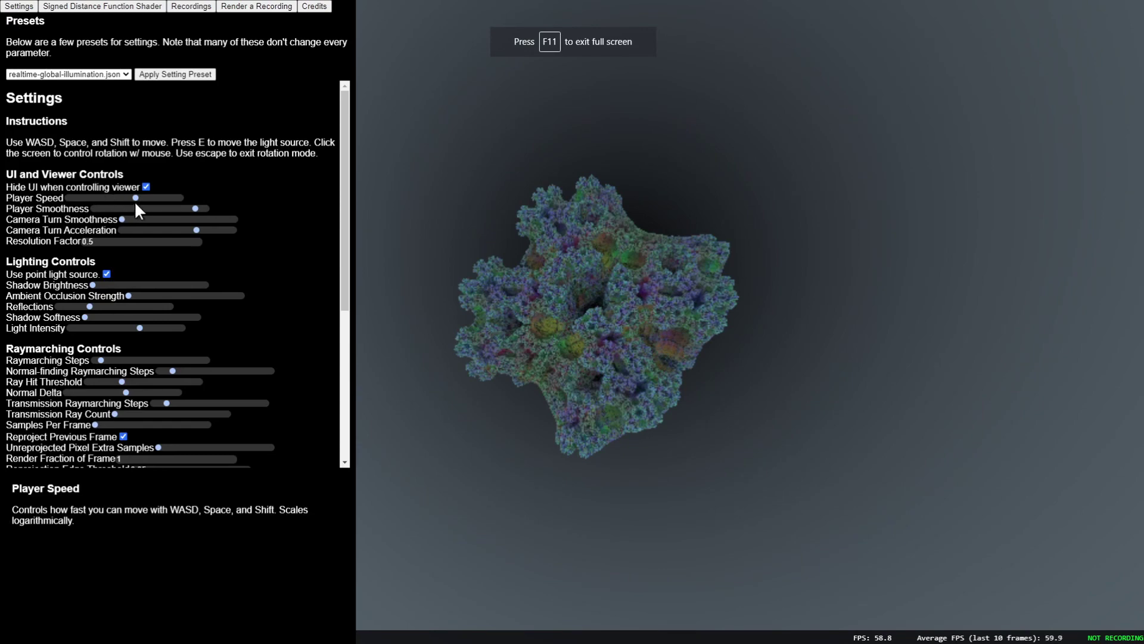
pyautogui.click(157, 196)
pyautogui.click(719, 341)
pyautogui.press('w')
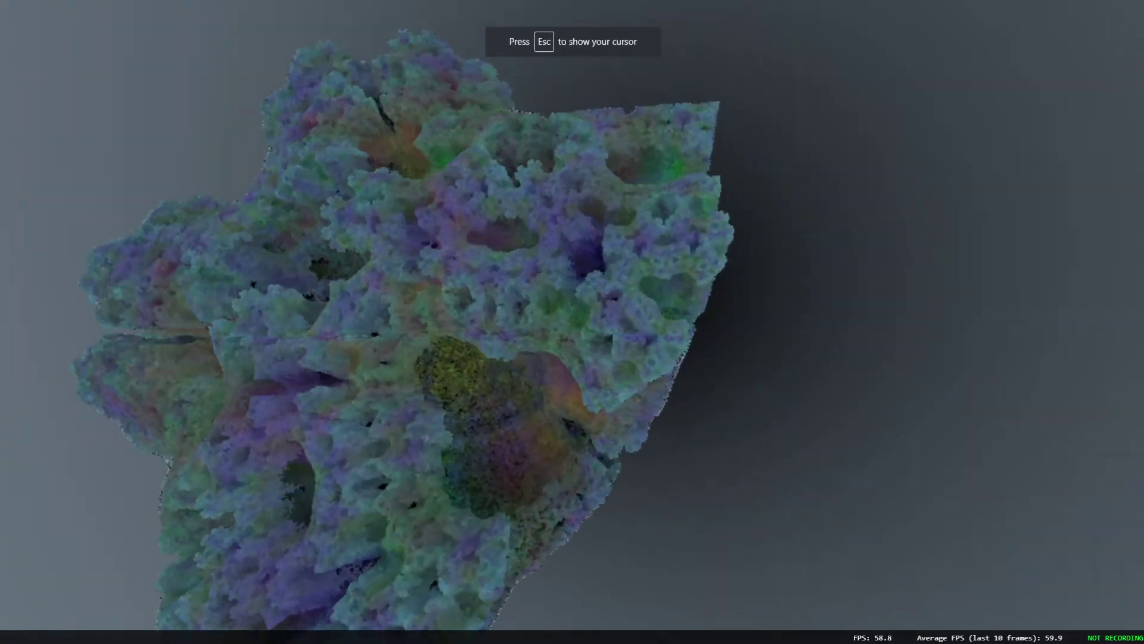
pyautogui.press('Escape')
pyautogui.click(142, 198)
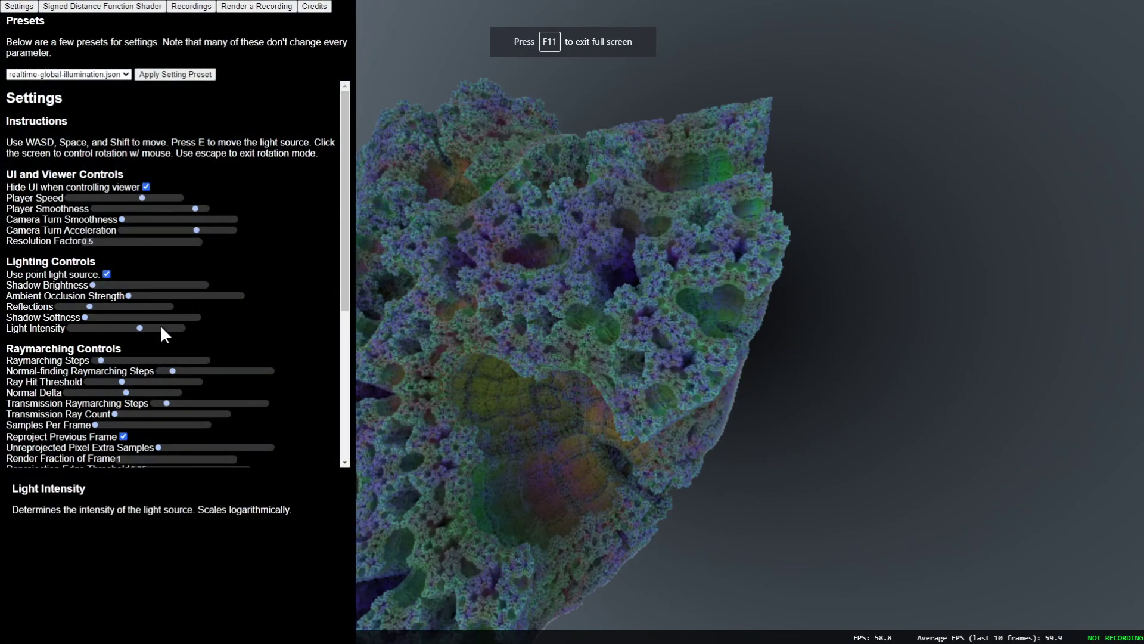
# Increase the Light Intensity and fly back out and into the fractal to inspect the brighter lighting
pyautogui.click(158, 326)
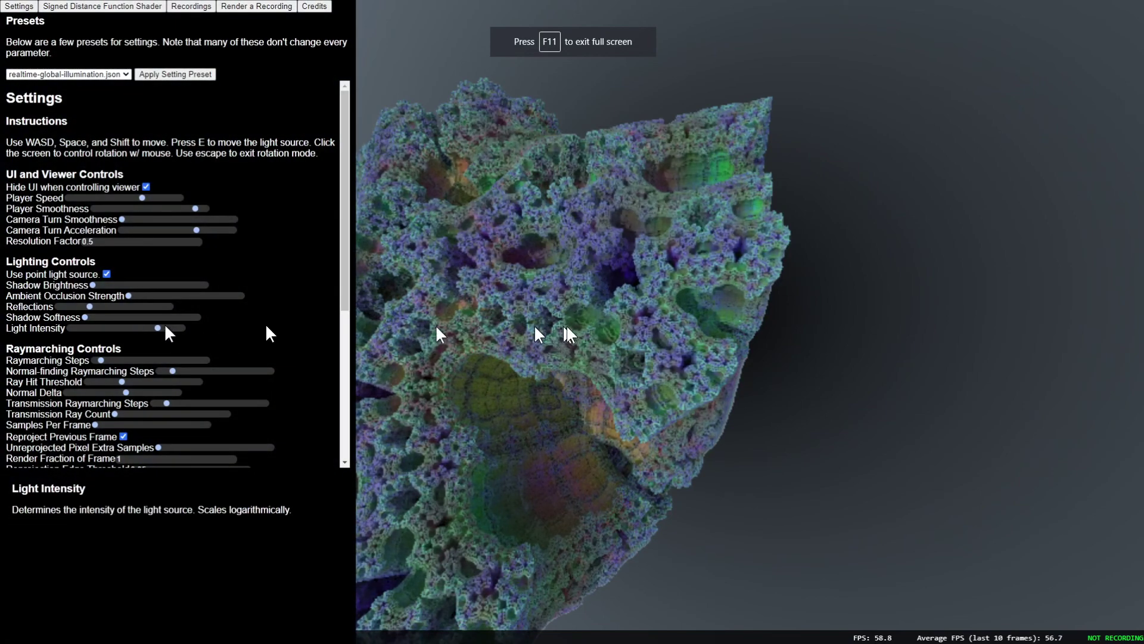
pyautogui.click(569, 333)
pyautogui.press('s')
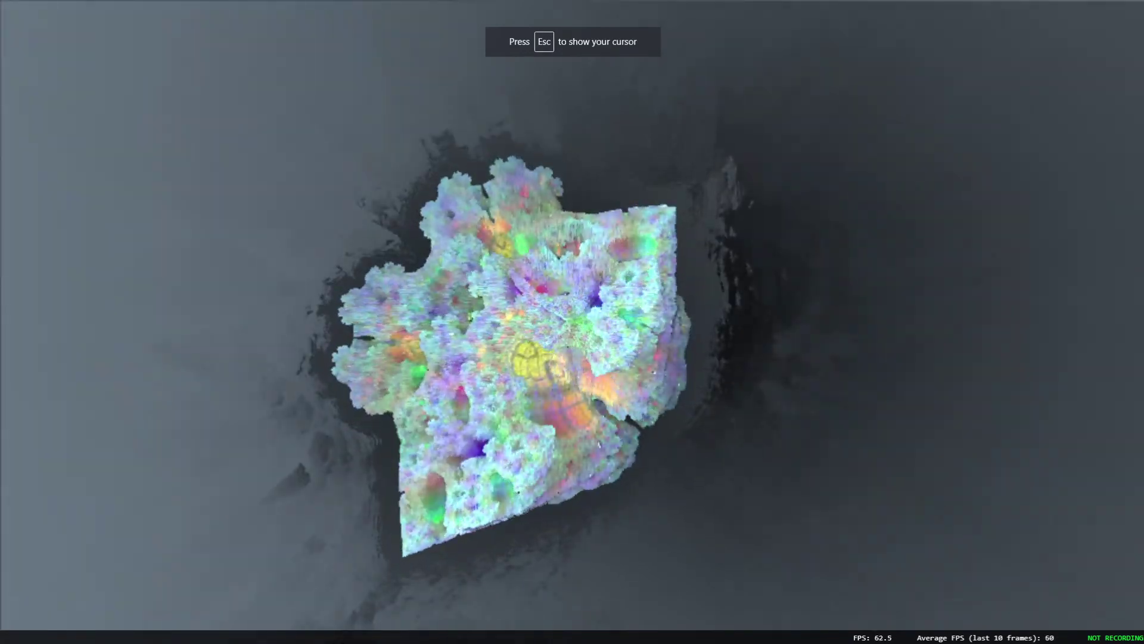
pyautogui.press('w')
pyautogui.press('w')
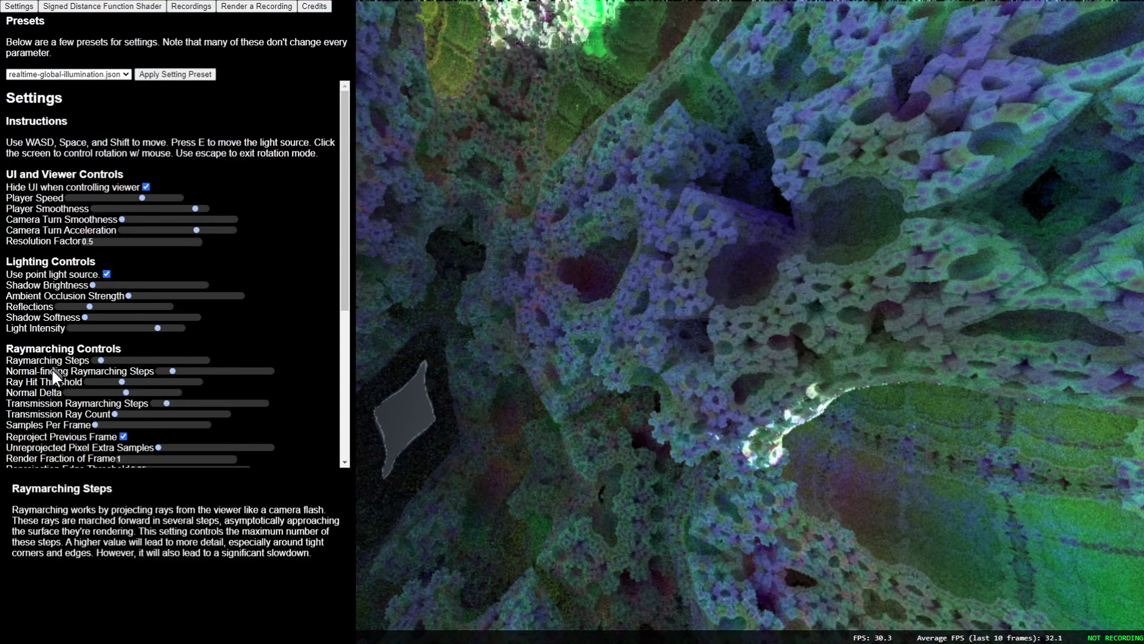
# Review the reprojection settings and fly around the fractal to examine how its lighting updates
pyautogui.scroll(-2, 51, 367)
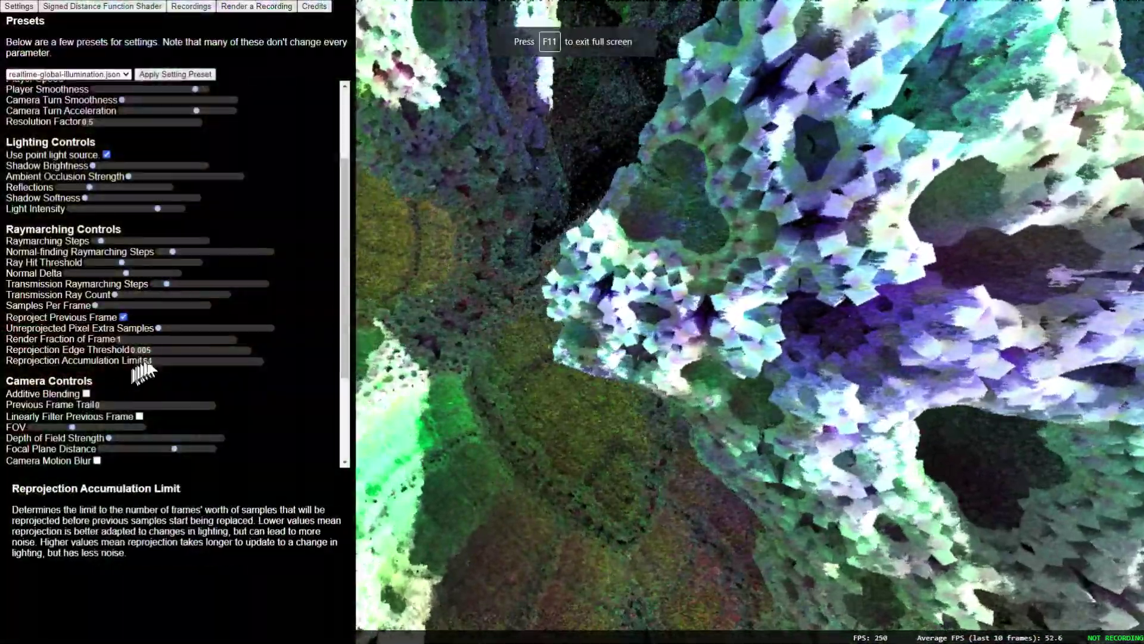
pyautogui.click(380, 369)
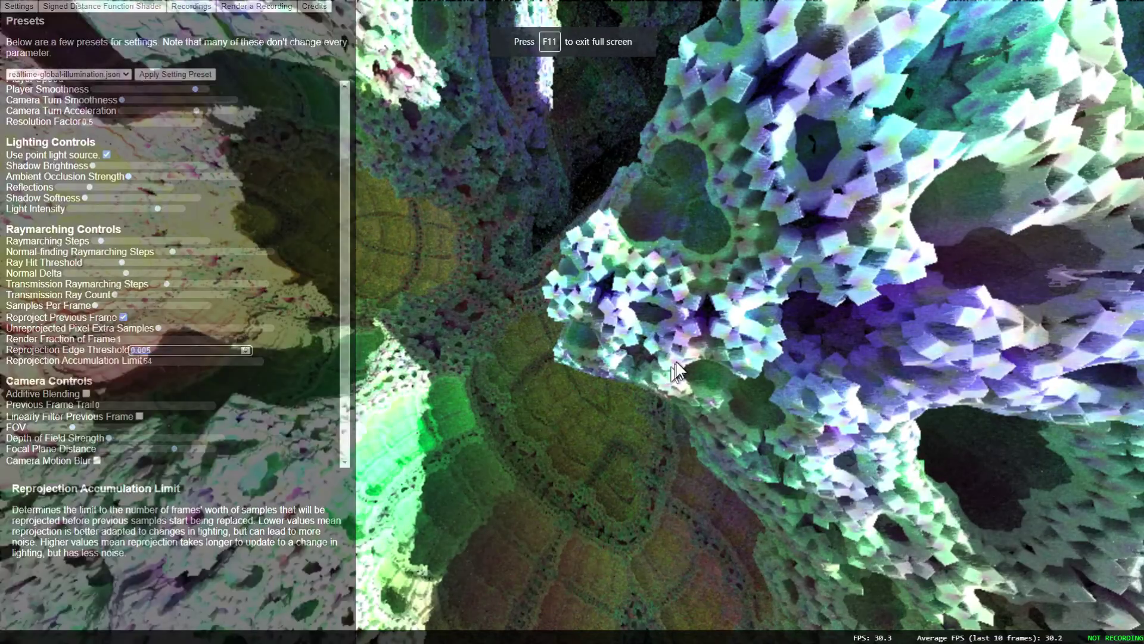
pyautogui.press('w')
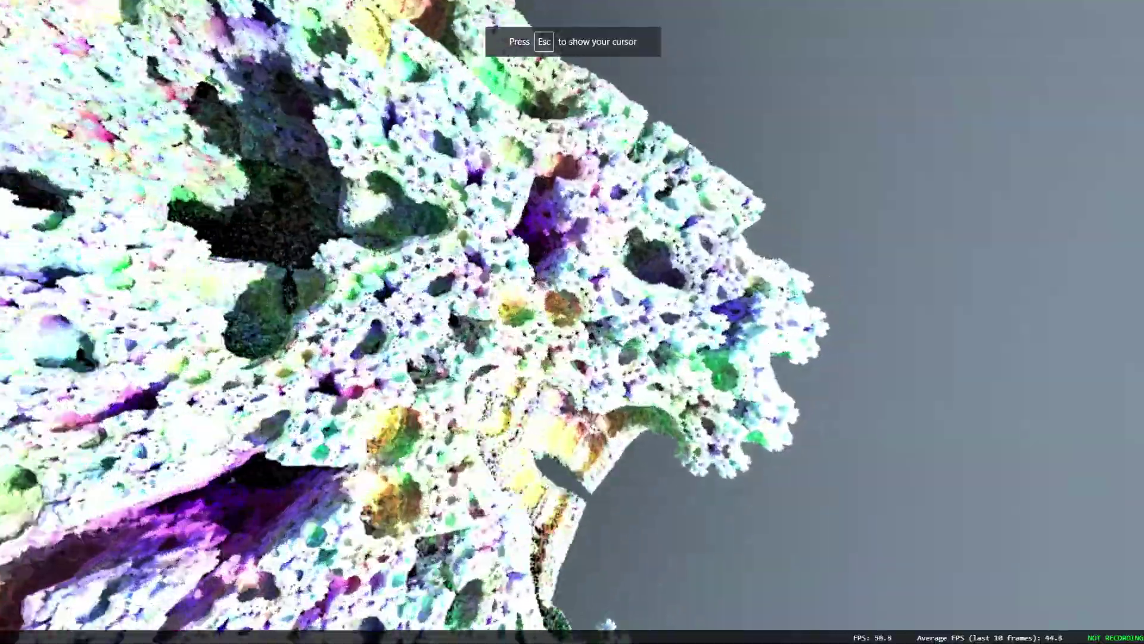
pyautogui.press('w')
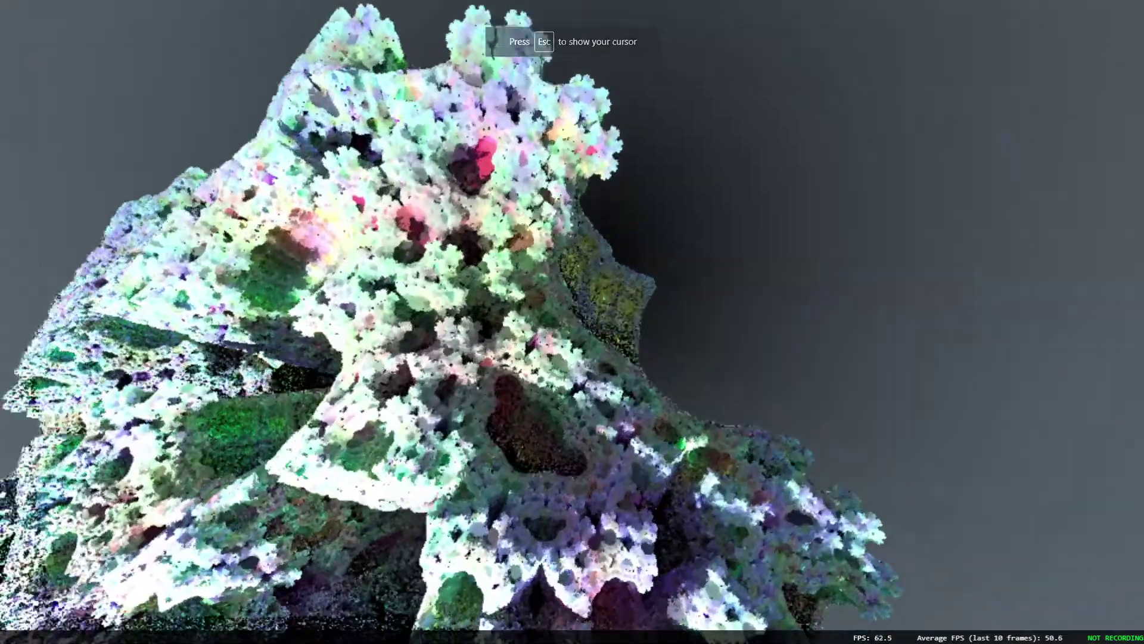
pyautogui.press('w')
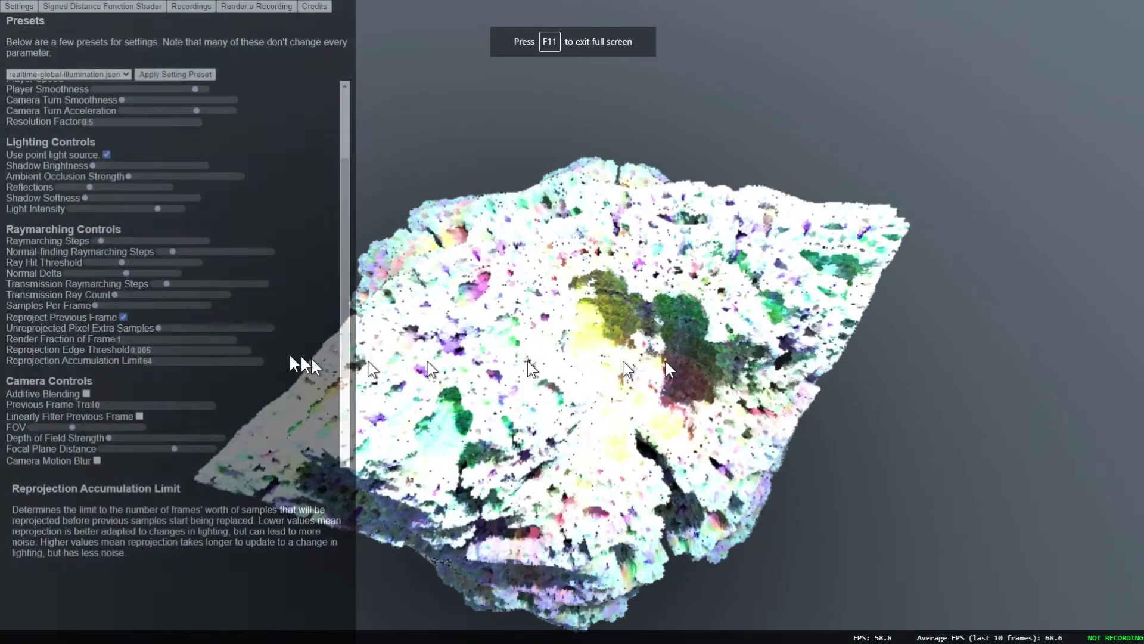
# Lower the fractal's Rotation2 value slightly to reshape it about the Y-axis and fly around the new shape
pyautogui.scroll(-2, 199, 392)
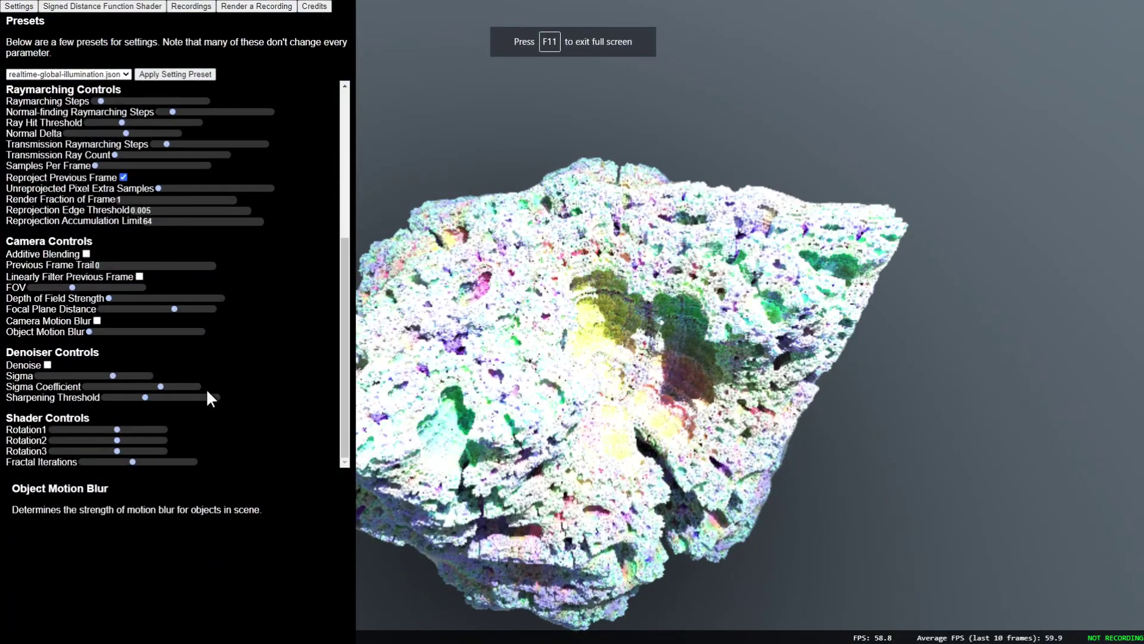
pyautogui.click(122, 440)
pyautogui.moveTo(123, 440); pyautogui.dragTo(112, 440)
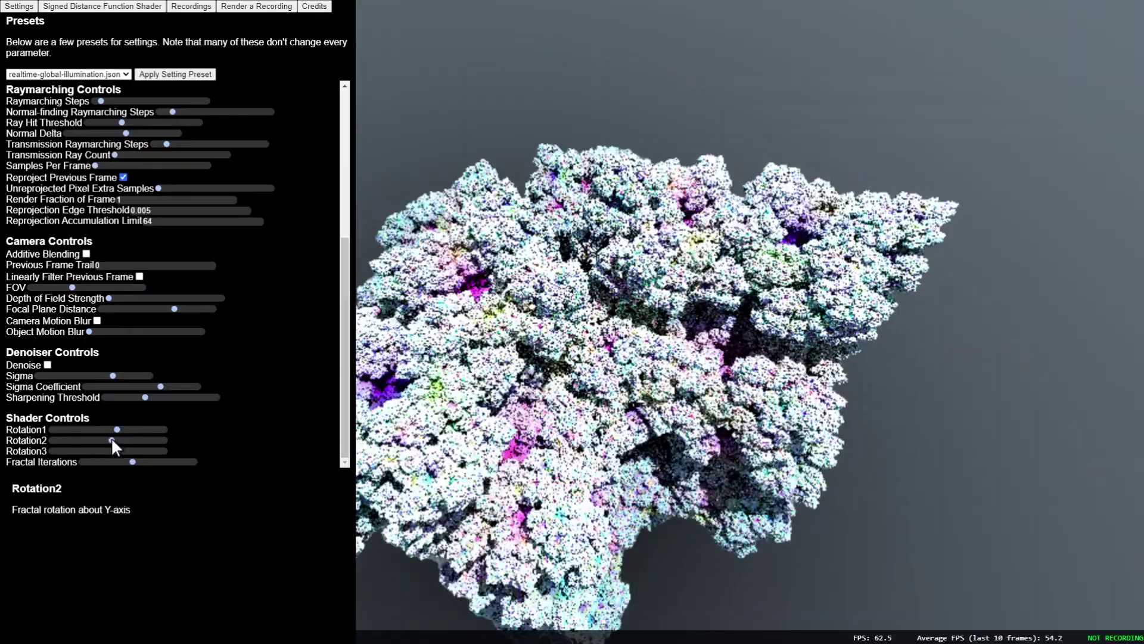
pyautogui.click(649, 357)
pyautogui.press('w')
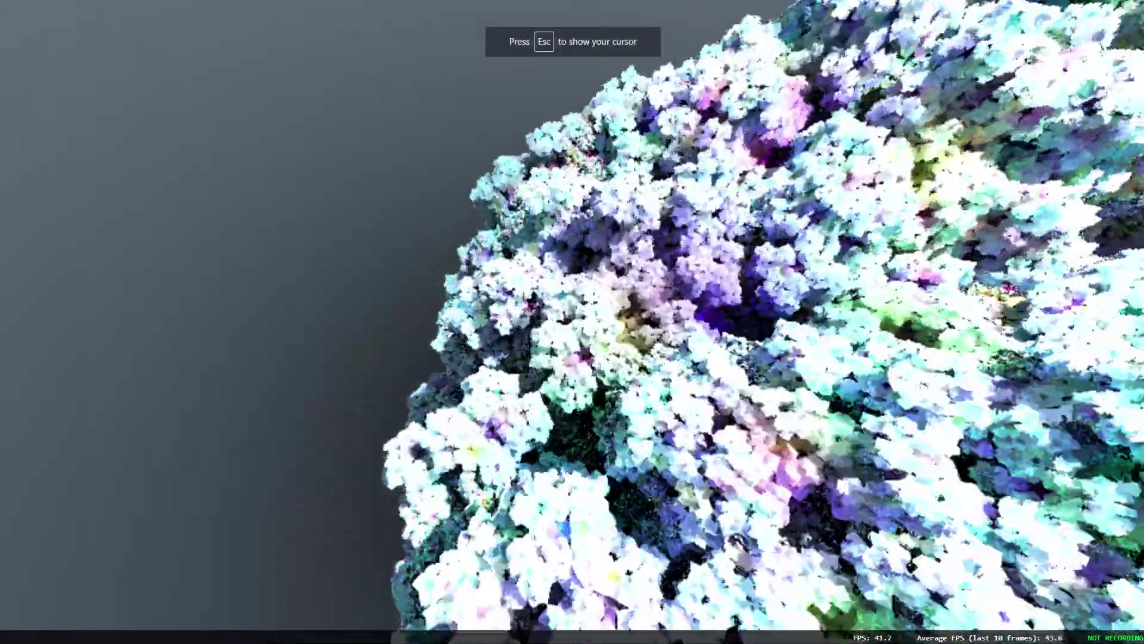
pyautogui.press('w')
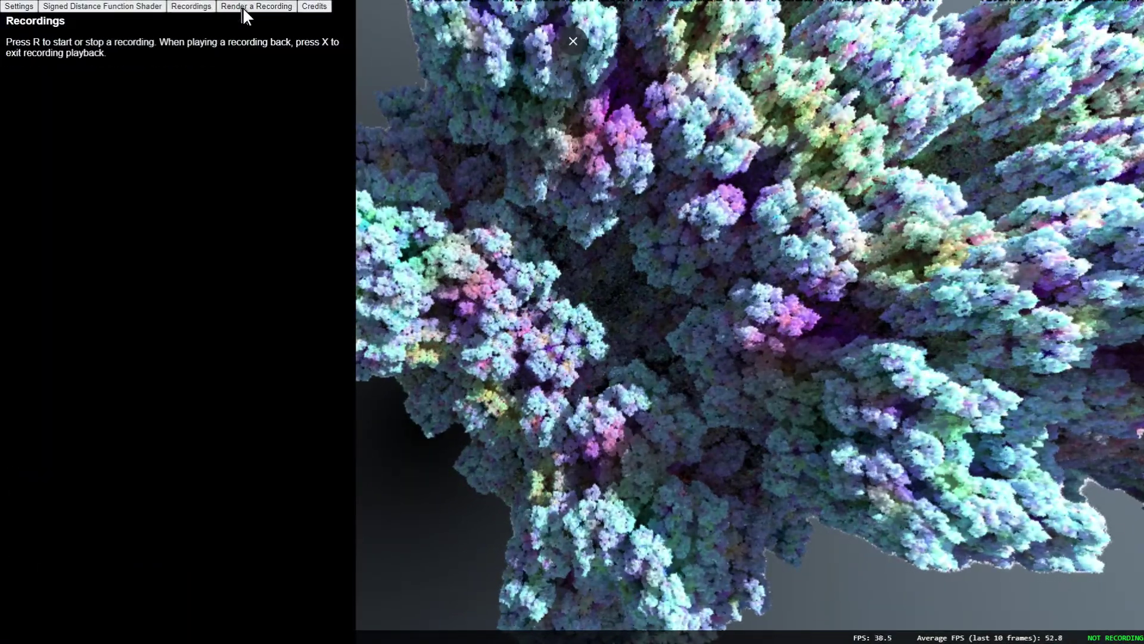
# Open the options for rendering a recording
pyautogui.click(243, 8)
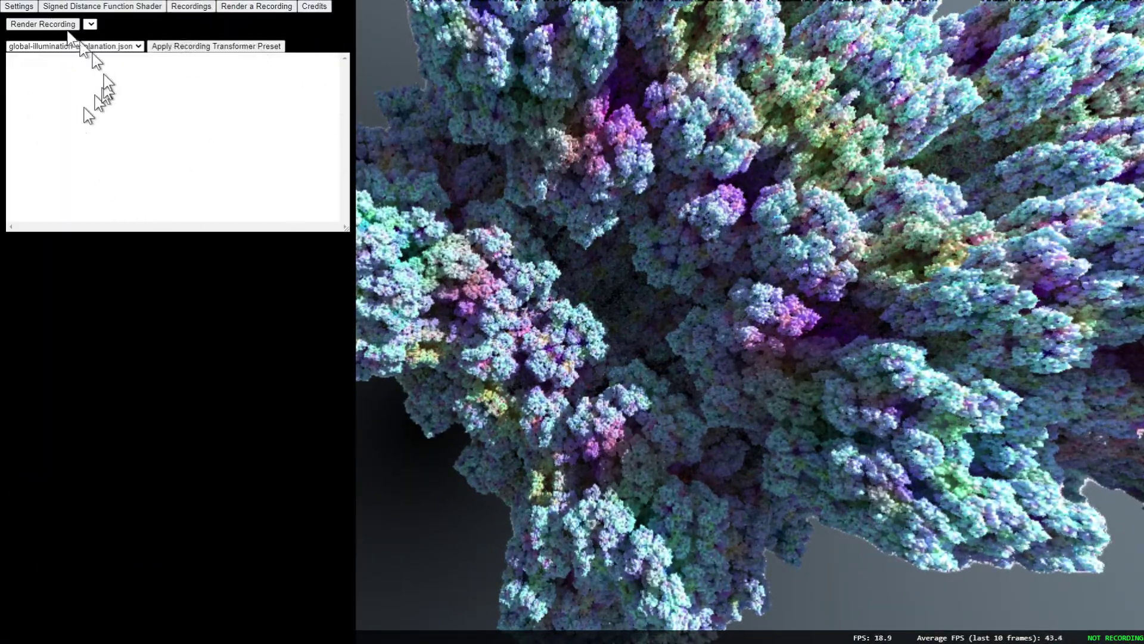